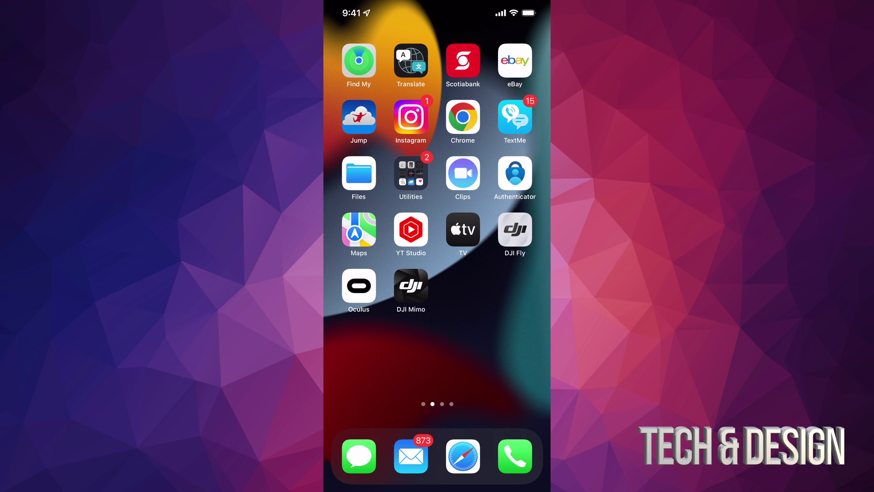
Launch the Oculus app from the iPhone home screen to reach its Quest 2 Explore feed
{"action": "left_click", "coordinate": [359, 286]}
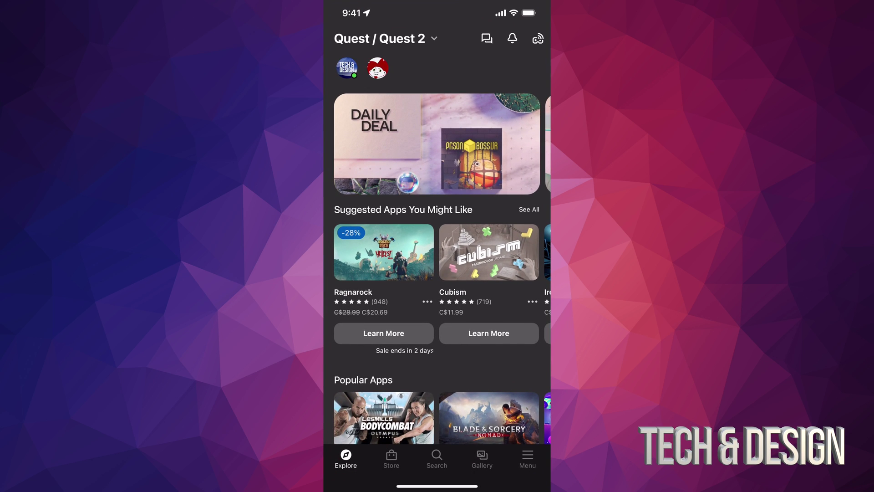
Search the Oculus store for 'free games' using the 'free' suggestion
{"action": "left_click", "coordinate": [437, 458]}
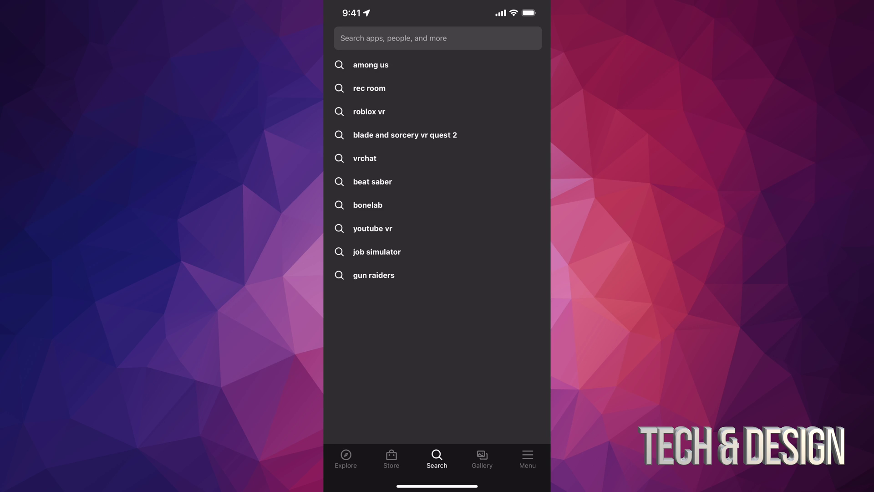
{"action": "left_click", "coordinate": [437, 38]}
{"action": "type", "text": "fre"}
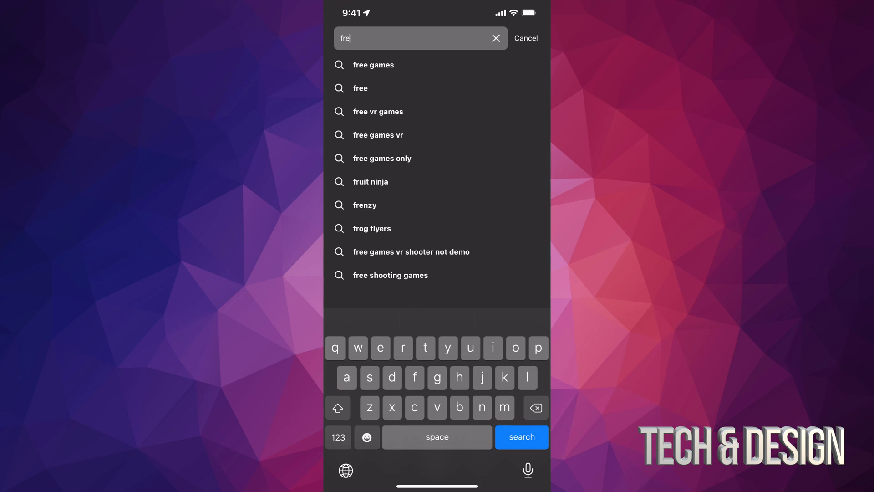
{"action": "type", "text": "e"}
{"action": "left_click", "coordinate": [374, 64]}
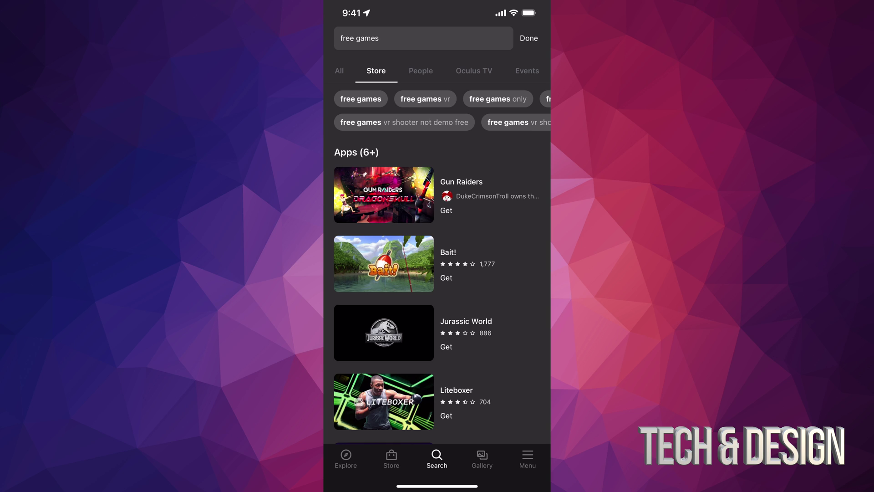
{"action": "scroll", "coordinate": [437, 287], "scroll_direction": "down", "scroll_amount": 5}
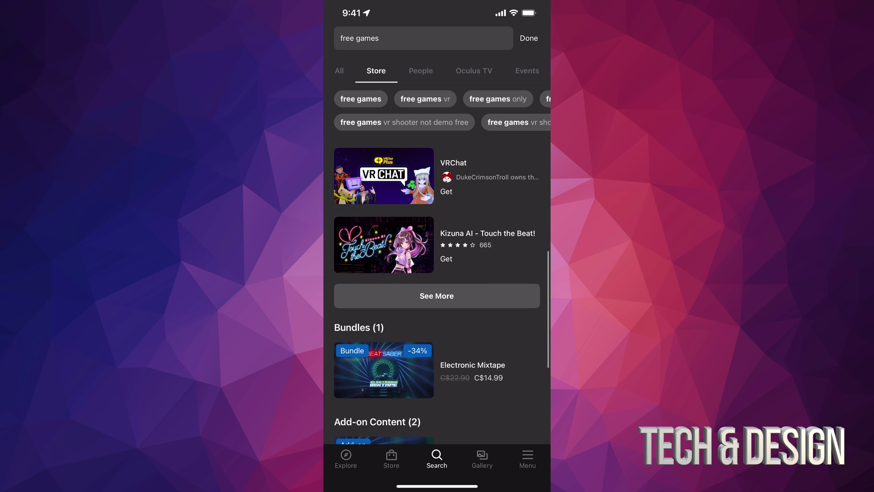
Expand the Apps results and browse the full free games list down to The Under Presents
{"action": "left_click", "coordinate": [436, 296]}
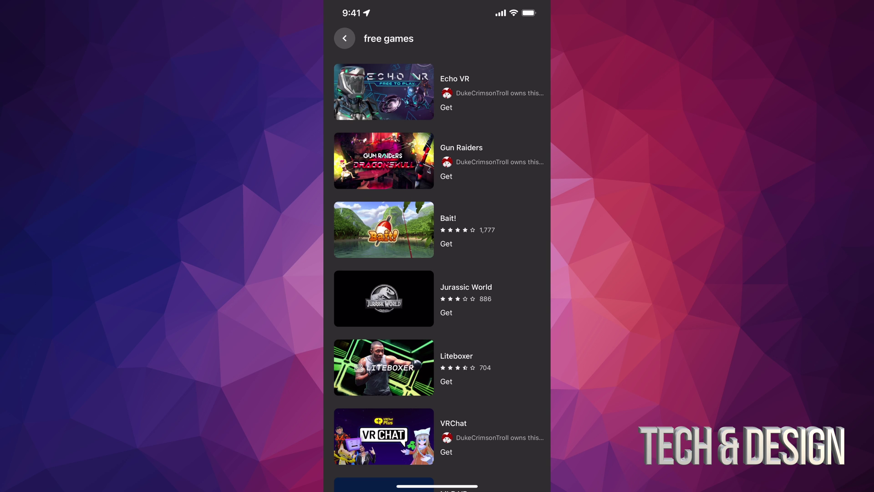
{"action": "scroll", "coordinate": [437, 273], "scroll_direction": "down", "scroll_amount": 5}
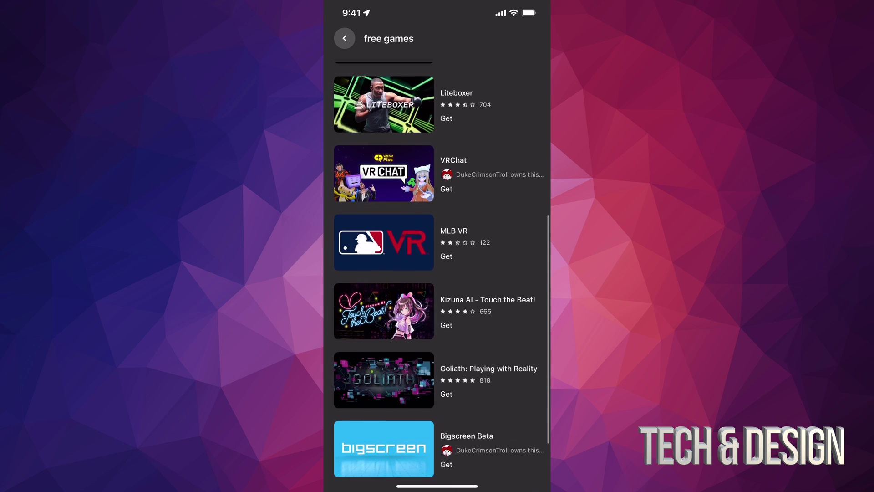
{"action": "scroll", "coordinate": [437, 273], "scroll_direction": "down", "scroll_amount": 6}
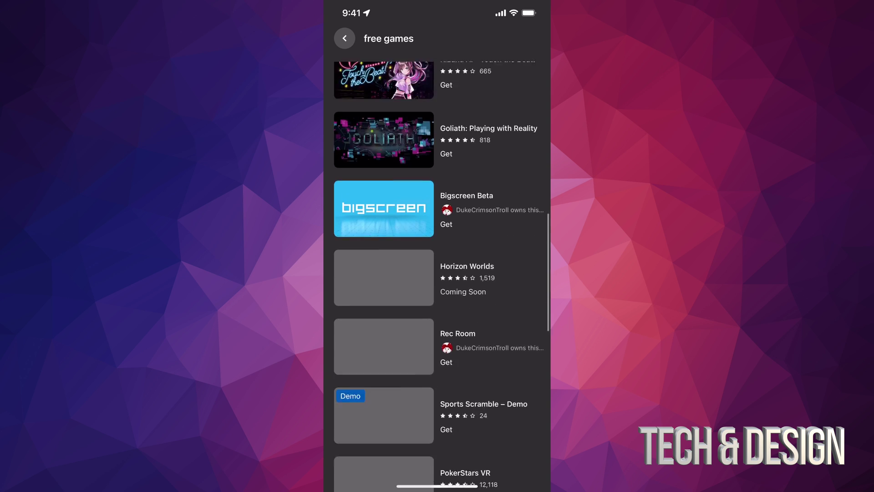
{"action": "scroll", "coordinate": [437, 274], "scroll_direction": "down", "scroll_amount": 2}
{"action": "scroll", "coordinate": [437, 274], "scroll_direction": "down", "scroll_amount": 2}
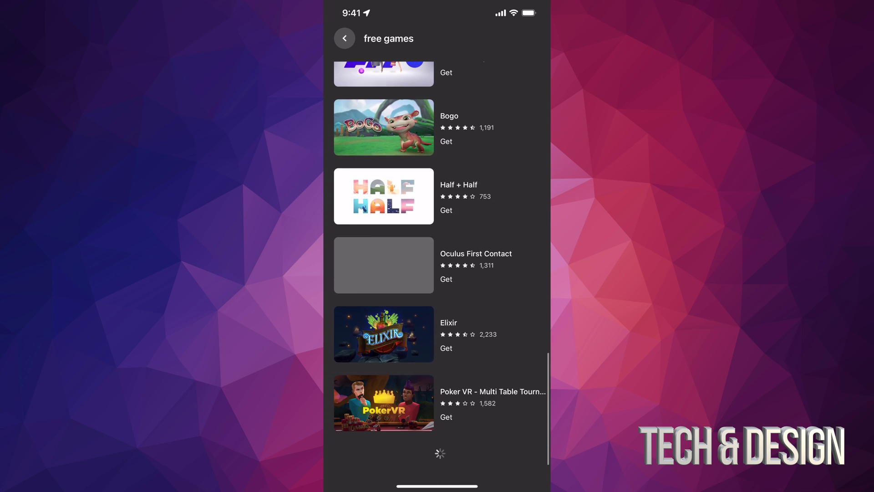
{"action": "scroll", "coordinate": [438, 273], "scroll_direction": "down", "scroll_amount": 1}
{"action": "scroll", "coordinate": [437, 273], "scroll_direction": "down", "scroll_amount": 5}
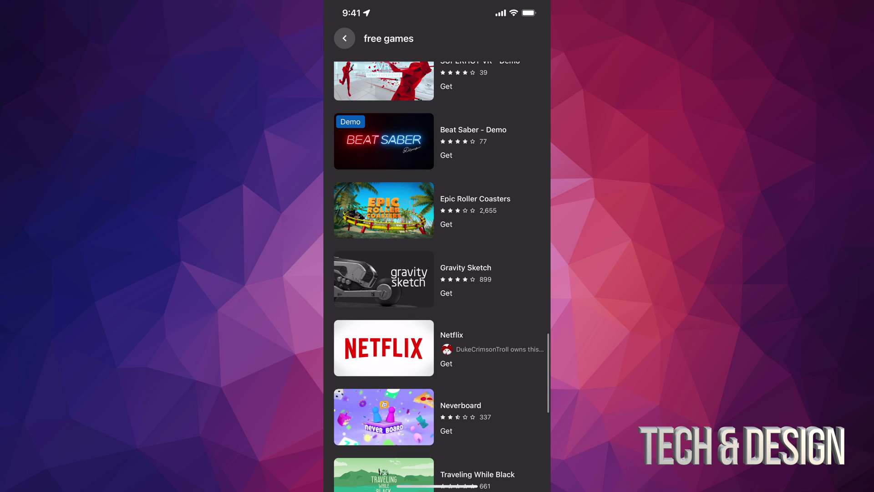
{"action": "scroll", "coordinate": [437, 273], "scroll_direction": "down", "scroll_amount": 2}
{"action": "scroll", "coordinate": [437, 273], "scroll_direction": "down", "scroll_amount": 2}
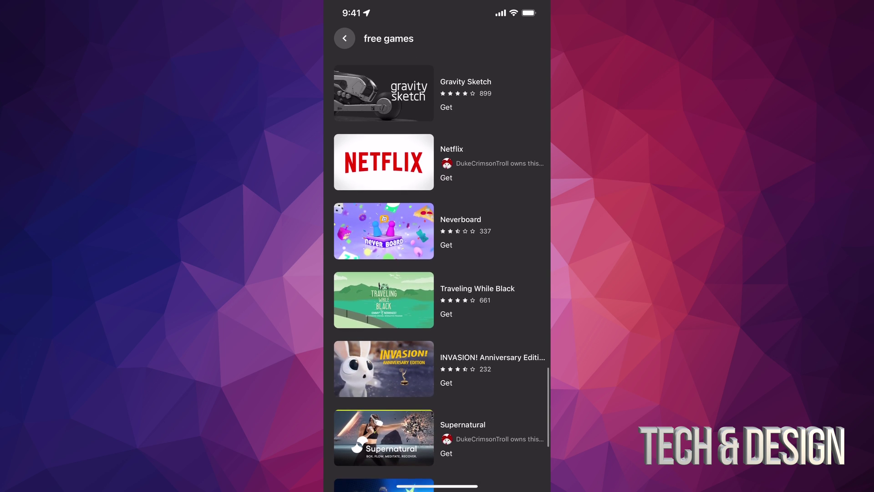
{"action": "scroll", "coordinate": [437, 273], "scroll_direction": "down", "scroll_amount": 1}
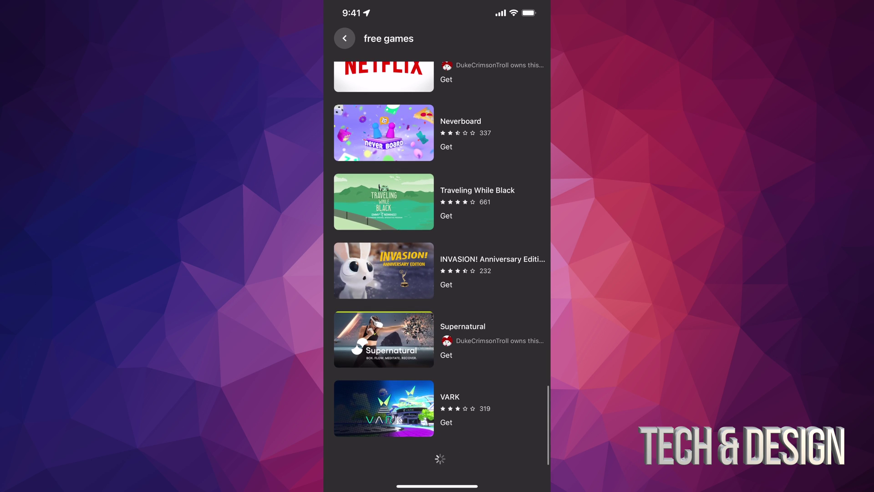
{"action": "scroll", "coordinate": [437, 273], "scroll_direction": "down", "scroll_amount": 3}
{"action": "scroll", "coordinate": [437, 274], "scroll_direction": "down", "scroll_amount": 1}
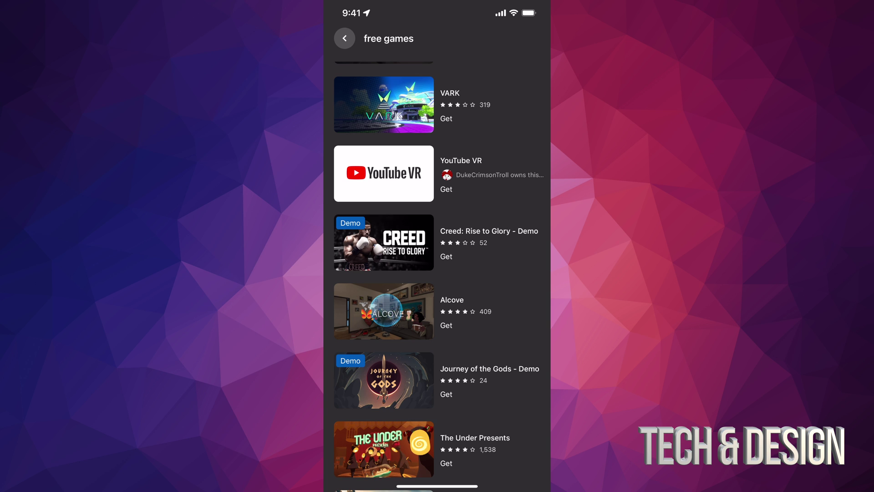
{"action": "scroll", "coordinate": [437, 273], "scroll_direction": "down", "scroll_amount": 3}
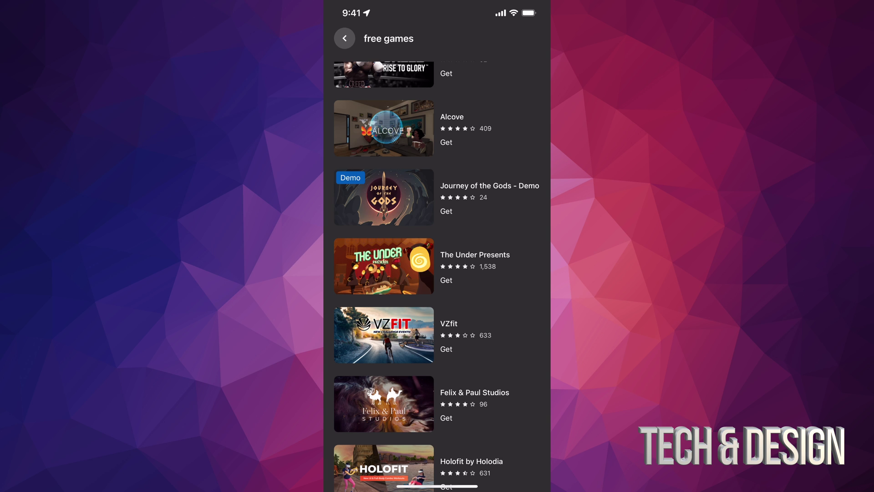
{"action": "scroll", "coordinate": [438, 273], "scroll_direction": "down", "scroll_amount": 3}
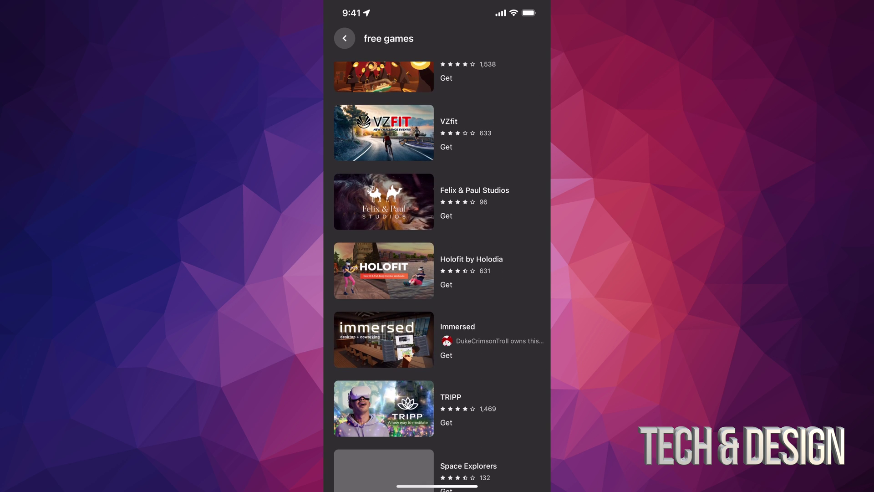
{"action": "scroll", "coordinate": [437, 273], "scroll_direction": "down", "scroll_amount": 3}
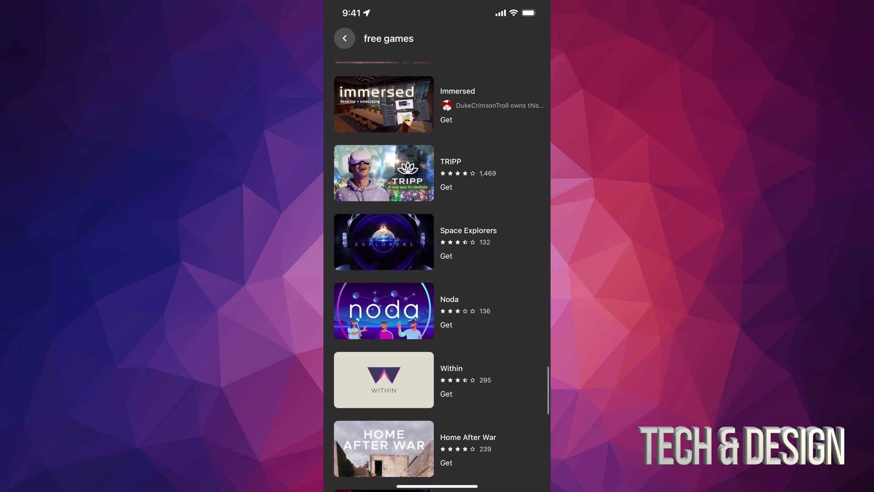
{"action": "scroll", "coordinate": [437, 273], "scroll_direction": "down", "scroll_amount": 2}
{"action": "scroll", "coordinate": [437, 273], "scroll_direction": "down", "scroll_amount": 3}
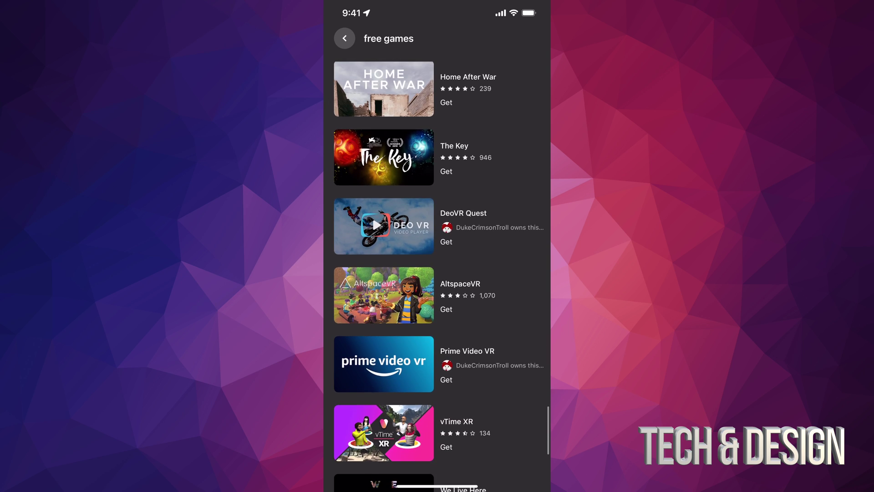
{"action": "scroll", "coordinate": [438, 273], "scroll_direction": "down", "scroll_amount": 2}
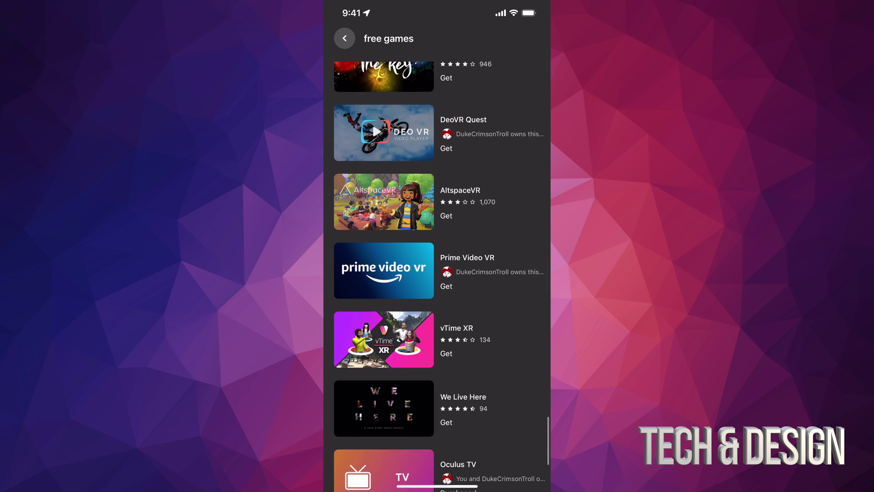
Scroll the free games list back to the top, showing Echo VR, Bait! and Jurassic World
{"action": "left_click", "coordinate": [437, 403]}
{"action": "scroll", "coordinate": [438, 274], "scroll_direction": "down", "scroll_amount": 3}
{"action": "scroll", "coordinate": [437, 274], "scroll_direction": "down", "scroll_amount": 3}
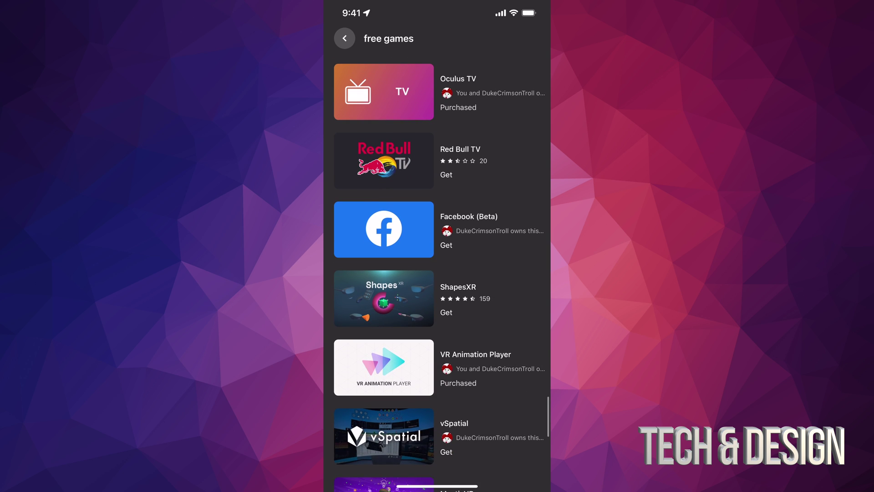
{"action": "scroll", "coordinate": [437, 273], "scroll_direction": "down", "scroll_amount": 3}
{"action": "scroll", "coordinate": [436, 273], "scroll_direction": "down", "scroll_amount": 2}
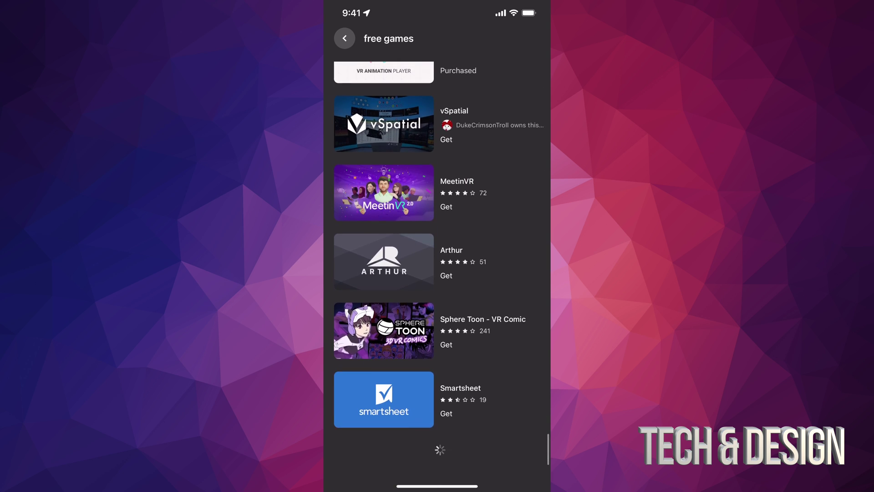
{"action": "scroll", "coordinate": [437, 273], "scroll_direction": "down", "scroll_amount": 3}
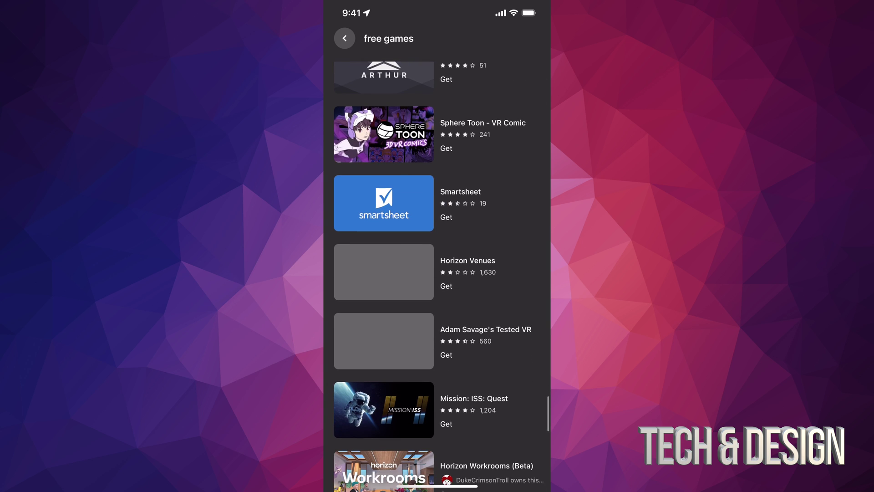
{"action": "scroll", "coordinate": [437, 274], "scroll_direction": "down", "scroll_amount": 2}
{"action": "scroll", "coordinate": [437, 273], "scroll_direction": "down", "scroll_amount": 3}
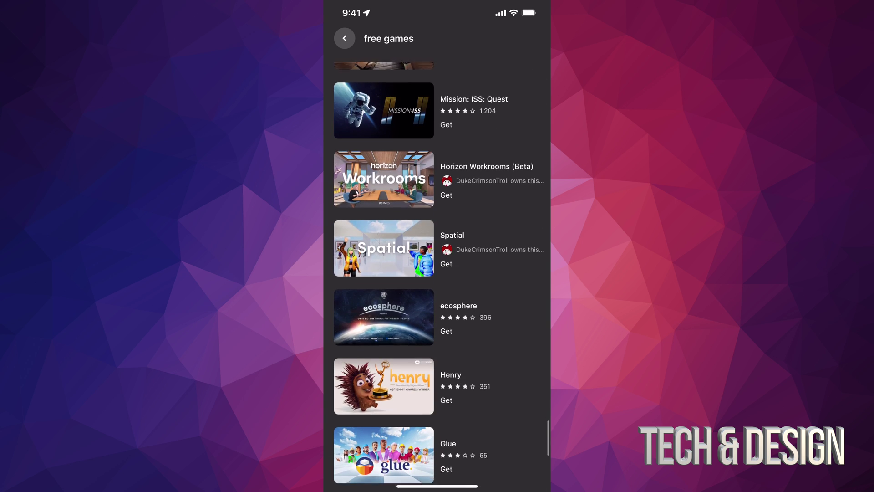
{"action": "scroll", "coordinate": [437, 274], "scroll_direction": "down", "scroll_amount": 2}
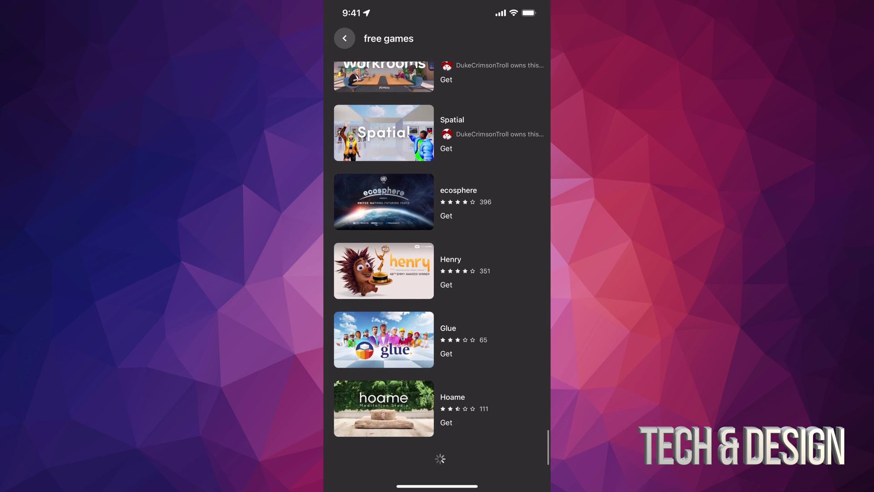
{"action": "scroll", "coordinate": [437, 274], "scroll_direction": "down", "scroll_amount": 3}
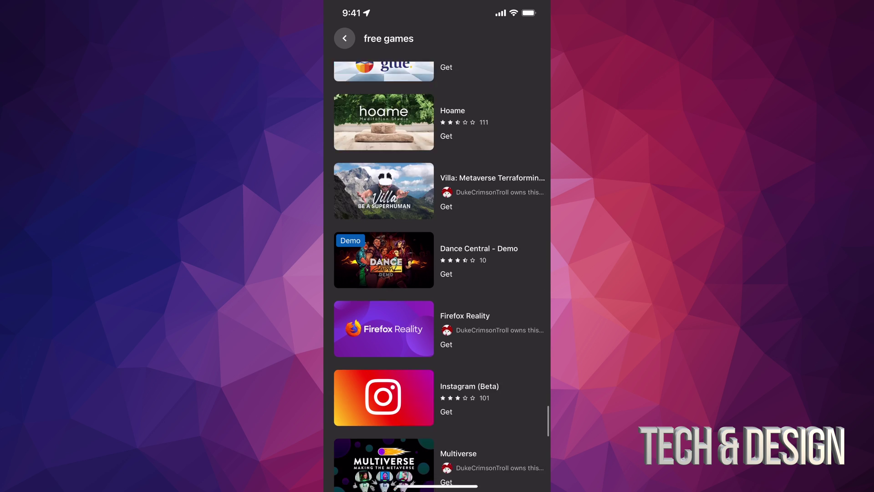
{"action": "scroll", "coordinate": [438, 274], "scroll_direction": "down", "scroll_amount": 2}
{"action": "scroll", "coordinate": [437, 273], "scroll_direction": "down", "scroll_amount": 3}
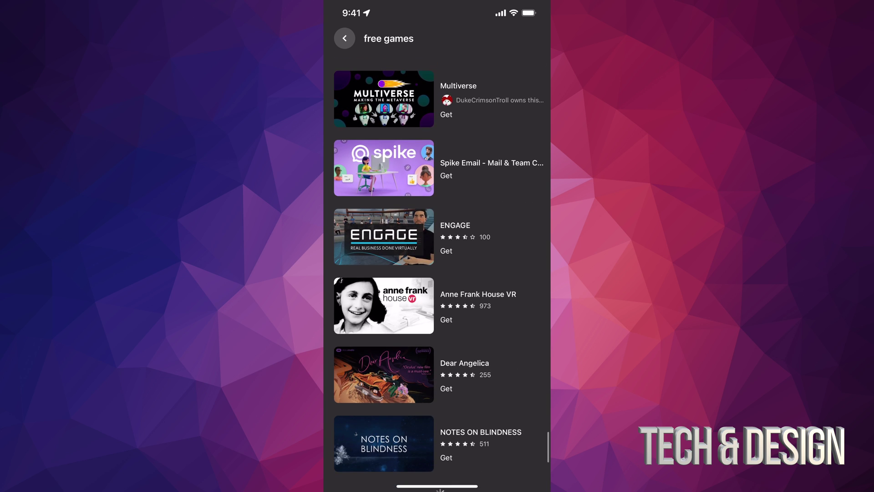
{"action": "scroll", "coordinate": [438, 273], "scroll_direction": "down", "scroll_amount": 2}
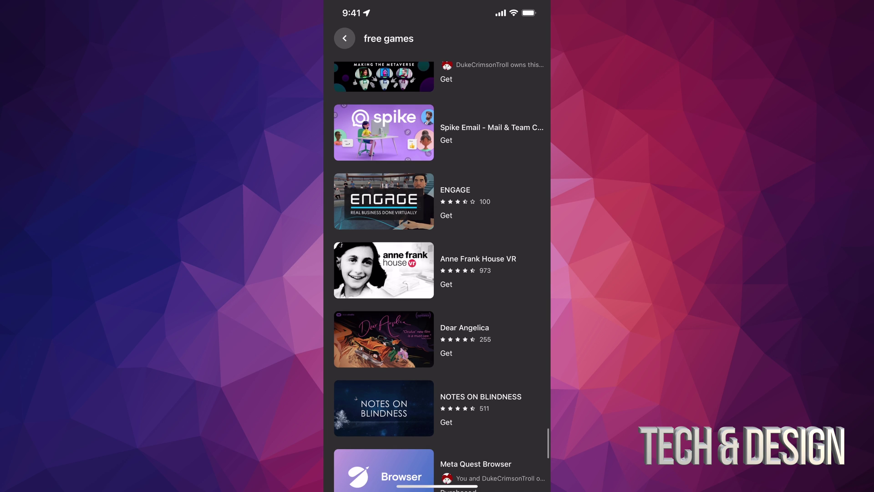
{"action": "scroll", "coordinate": [437, 273], "scroll_direction": "down", "scroll_amount": 2}
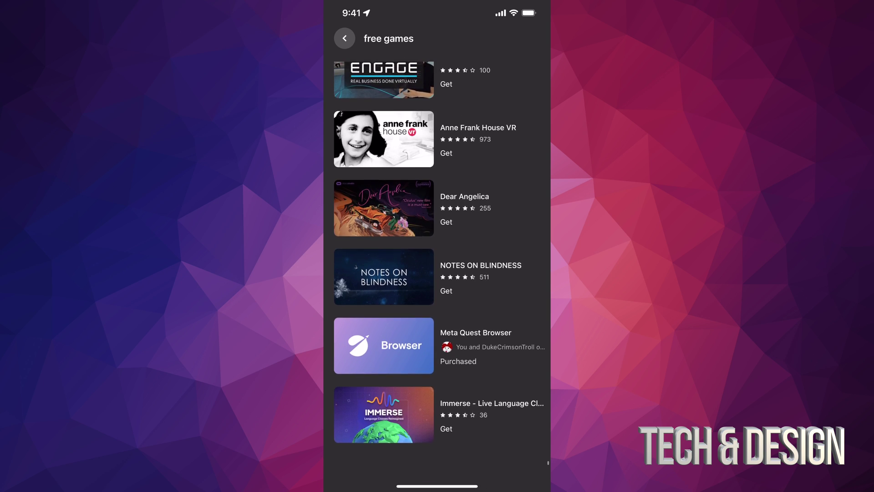
{"action": "scroll", "coordinate": [437, 273], "scroll_direction": "up", "scroll_amount": 8}
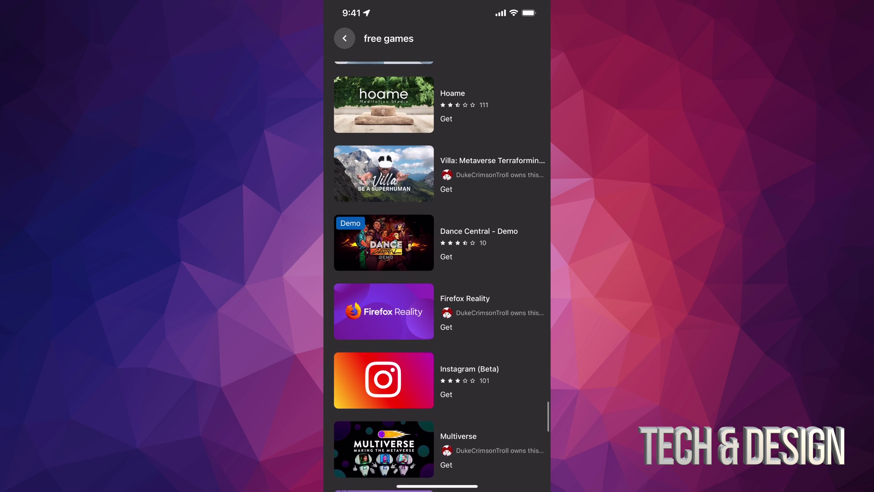
{"action": "scroll", "coordinate": [437, 273], "scroll_direction": "up", "scroll_amount": 4}
{"action": "scroll", "coordinate": [437, 274], "scroll_direction": "up", "scroll_amount": 4}
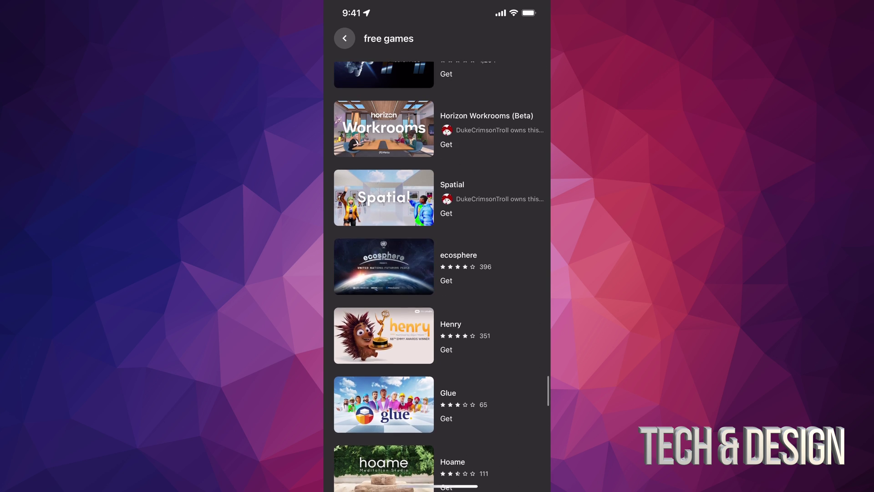
{"action": "scroll", "coordinate": [437, 273], "scroll_direction": "up", "scroll_amount": 5}
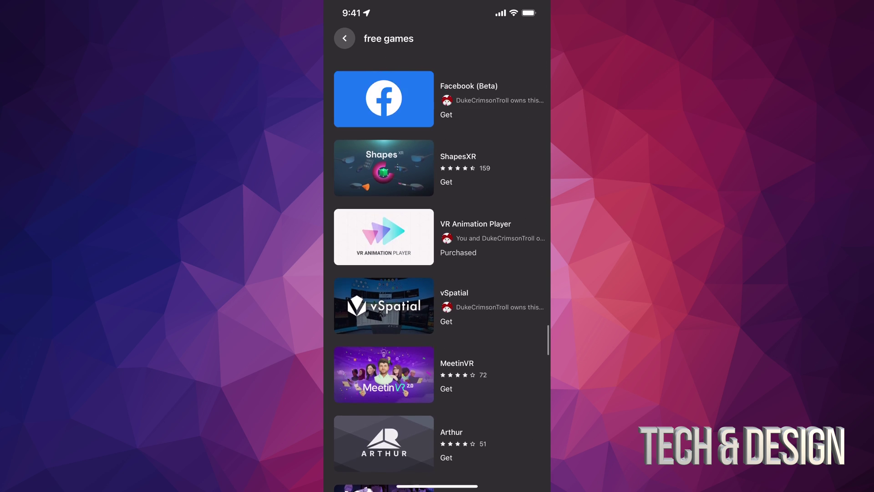
{"action": "scroll", "coordinate": [437, 273], "scroll_direction": "up", "scroll_amount": 3}
{"action": "scroll", "coordinate": [437, 273], "scroll_direction": "up", "scroll_amount": 4}
{"action": "scroll", "coordinate": [437, 273], "scroll_direction": "up", "scroll_amount": 5}
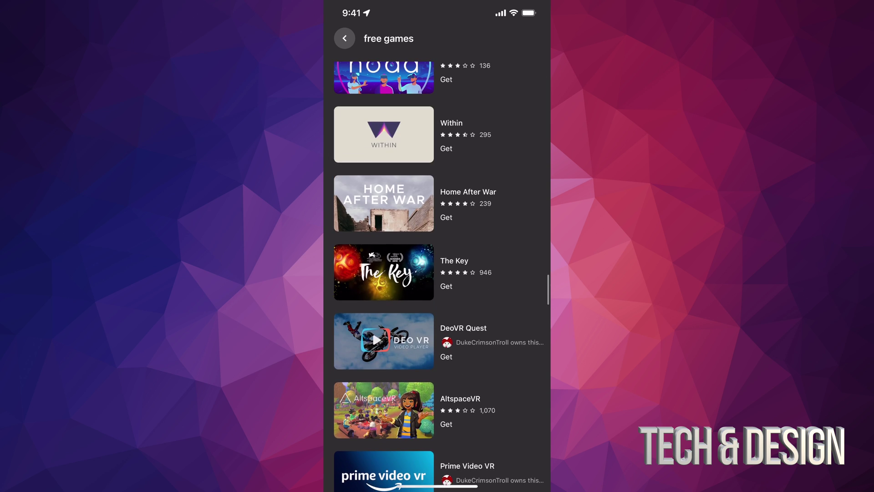
{"action": "scroll", "coordinate": [437, 273], "scroll_direction": "up", "scroll_amount": 4}
{"action": "scroll", "coordinate": [437, 273], "scroll_direction": "up", "scroll_amount": 4}
{"action": "scroll", "coordinate": [437, 274], "scroll_direction": "up", "scroll_amount": 5}
{"action": "scroll", "coordinate": [438, 273], "scroll_direction": "up", "scroll_amount": 4}
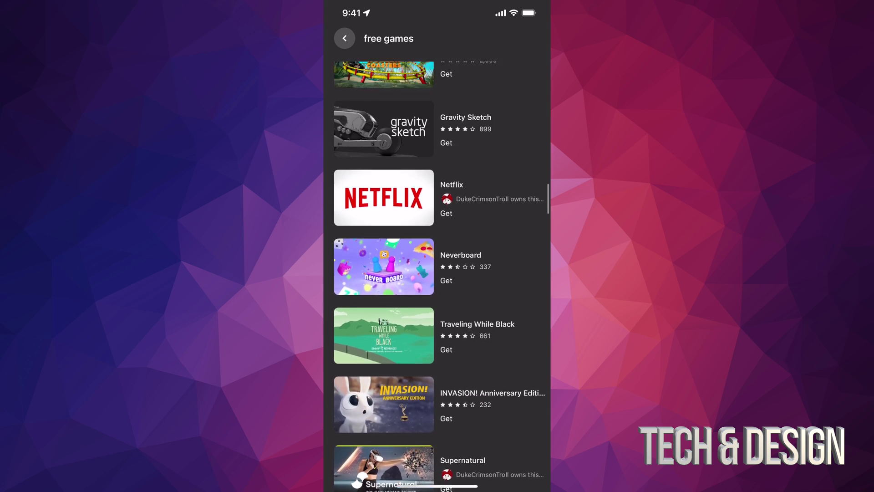
{"action": "scroll", "coordinate": [437, 273], "scroll_direction": "up", "scroll_amount": 5}
{"action": "scroll", "coordinate": [437, 273], "scroll_direction": "up", "scroll_amount": 5}
{"action": "scroll", "coordinate": [437, 273], "scroll_direction": "up", "scroll_amount": 5}
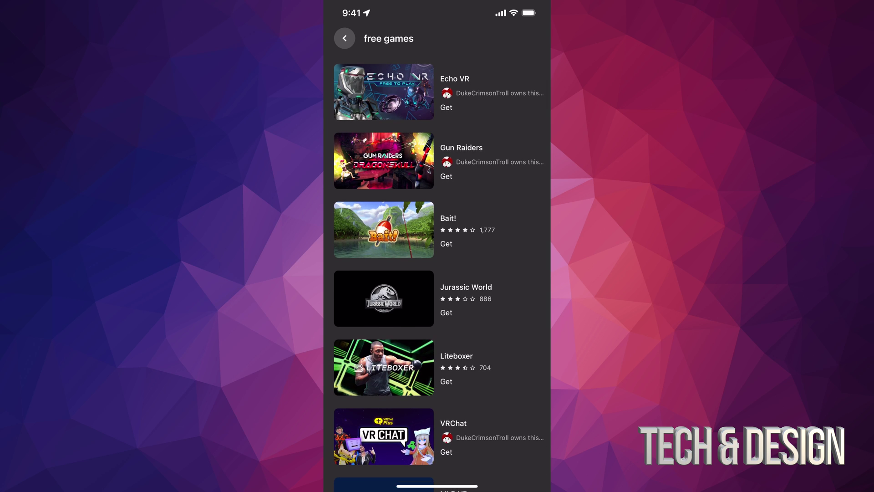
Get Jurassic World for free from its store page, then return to the results
{"action": "left_click", "coordinate": [437, 298]}
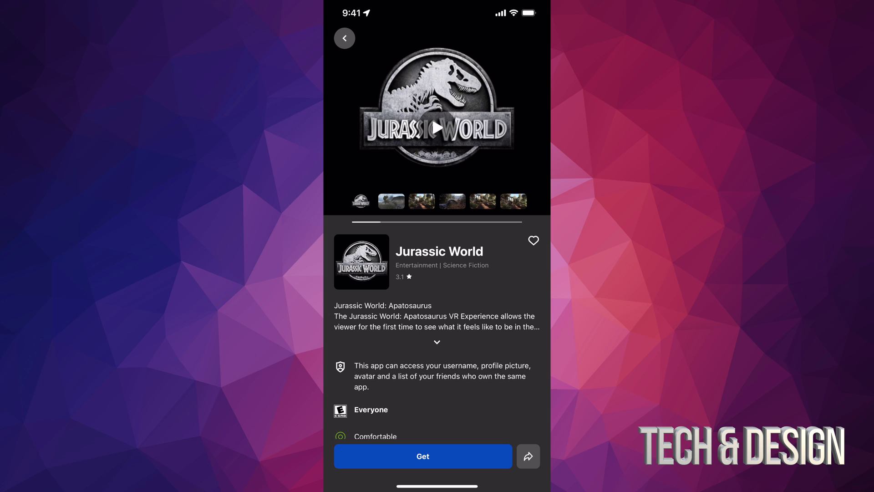
{"action": "left_click", "coordinate": [423, 455]}
{"action": "left_click", "coordinate": [345, 38]}
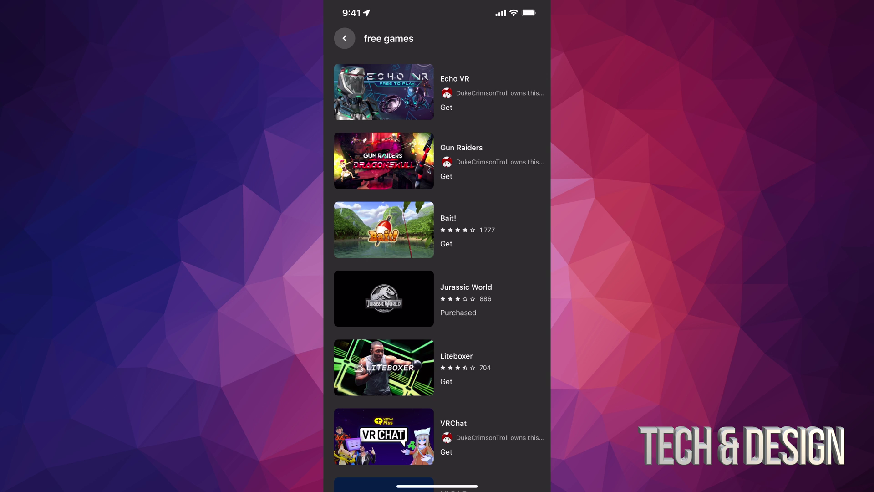
{"action": "scroll", "coordinate": [437, 273], "scroll_direction": "down", "scroll_amount": 4}
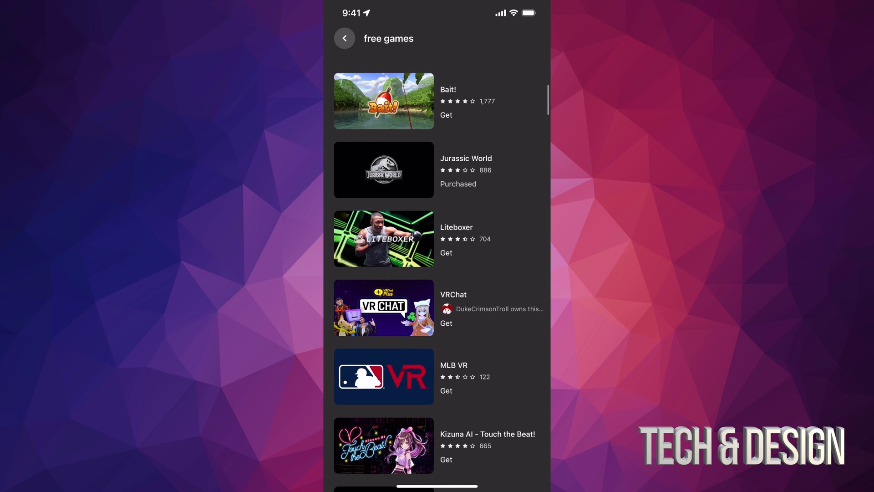
{"action": "scroll", "coordinate": [437, 273], "scroll_direction": "down", "scroll_amount": 5}
{"action": "scroll", "coordinate": [437, 273], "scroll_direction": "down", "scroll_amount": 5}
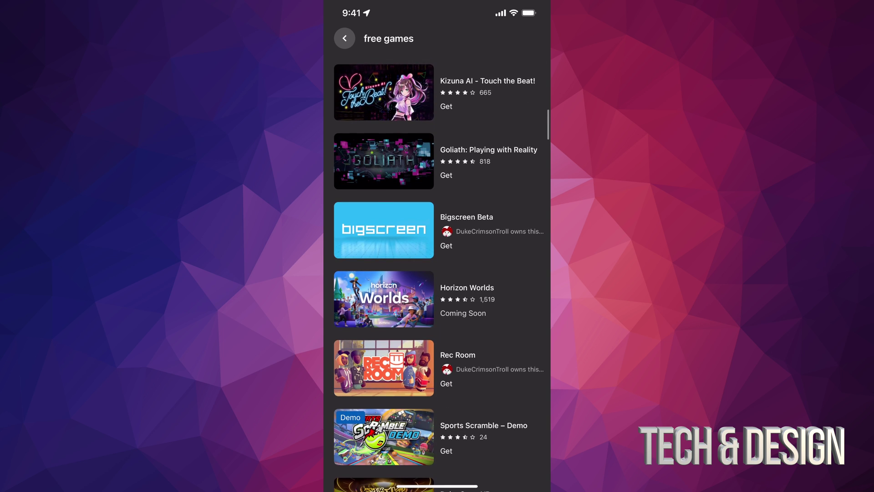
{"action": "scroll", "coordinate": [437, 273], "scroll_direction": "down", "scroll_amount": 3}
{"action": "scroll", "coordinate": [437, 273], "scroll_direction": "down", "scroll_amount": 2}
{"action": "scroll", "coordinate": [437, 274], "scroll_direction": "down", "scroll_amount": 1}
{"action": "scroll", "coordinate": [437, 273], "scroll_direction": "down", "scroll_amount": 2}
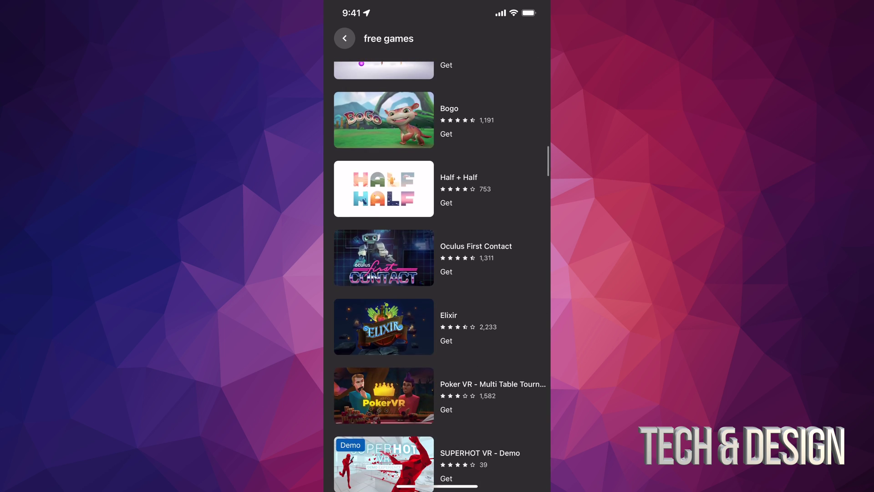
{"action": "scroll", "coordinate": [437, 273], "scroll_direction": "down", "scroll_amount": 3}
{"action": "scroll", "coordinate": [437, 273], "scroll_direction": "down", "scroll_amount": 2}
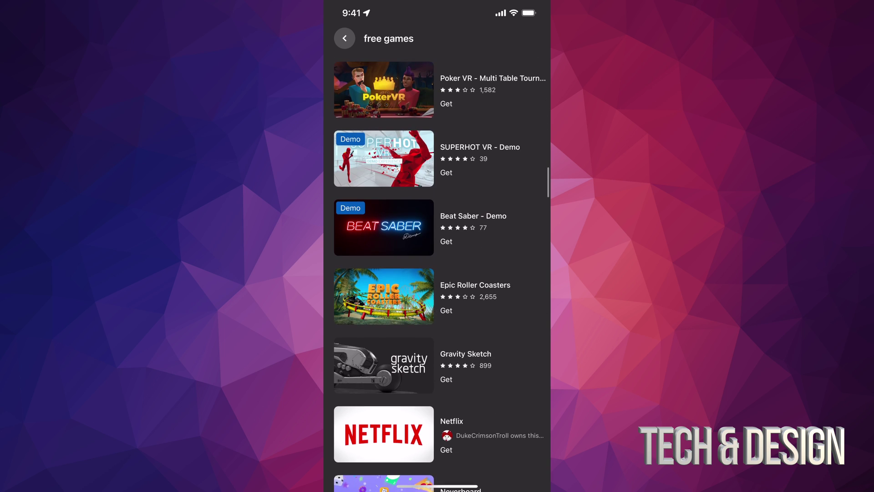
{"action": "scroll", "coordinate": [437, 273], "scroll_direction": "down", "scroll_amount": 2}
{"action": "scroll", "coordinate": [437, 273], "scroll_direction": "down", "scroll_amount": 1}
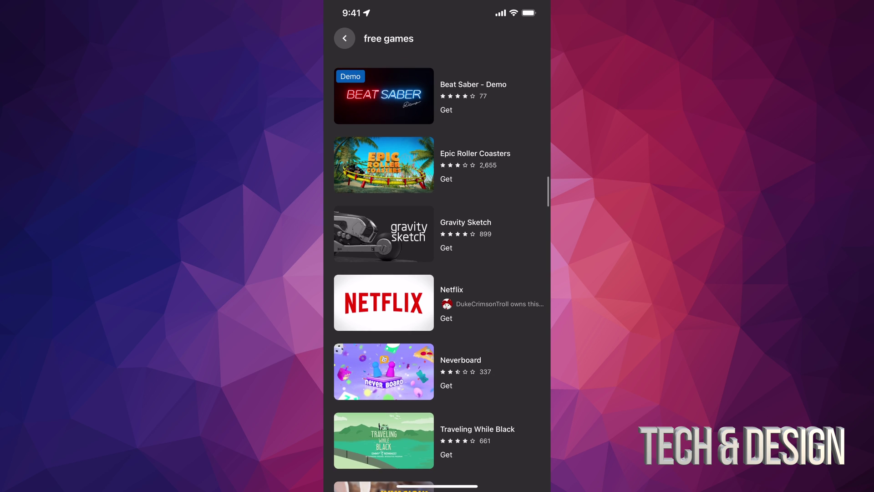
{"action": "scroll", "coordinate": [437, 274], "scroll_direction": "up", "scroll_amount": 1}
{"action": "scroll", "coordinate": [438, 274], "scroll_direction": "up", "scroll_amount": 3}
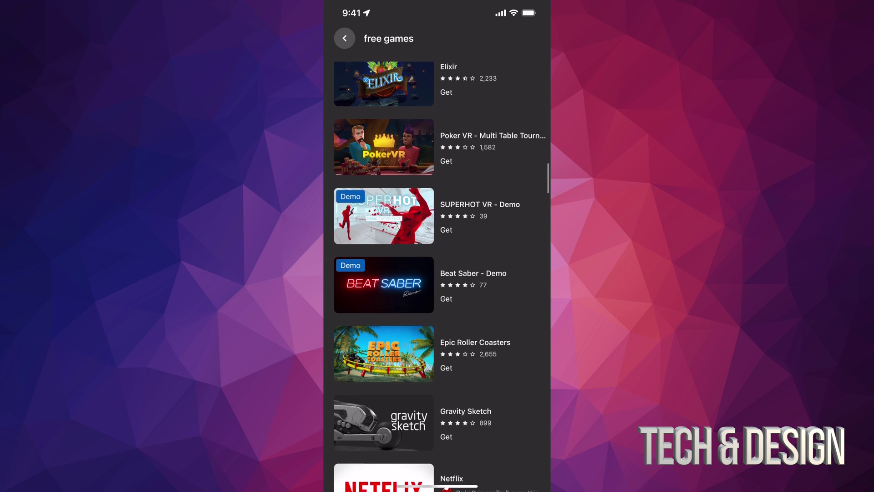
{"action": "scroll", "coordinate": [437, 273], "scroll_direction": "up", "scroll_amount": 1}
{"action": "scroll", "coordinate": [437, 274], "scroll_direction": "up", "scroll_amount": 1}
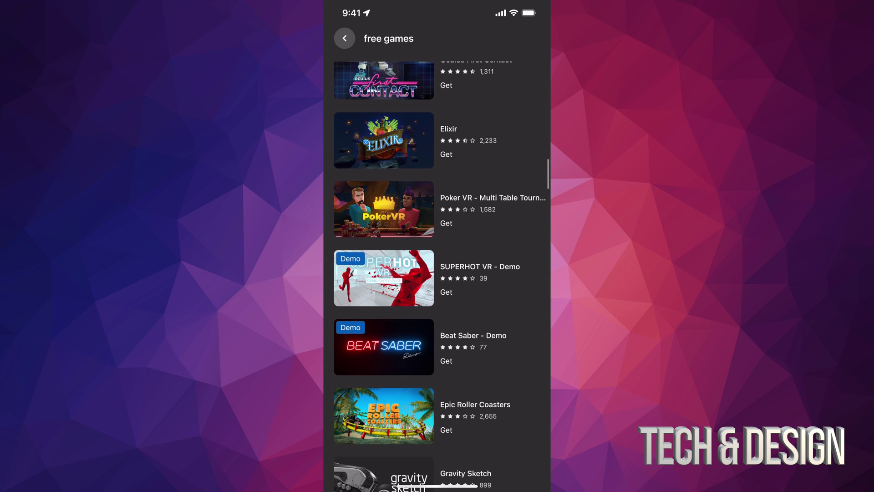
View the Beat Saber - Demo page, then go back to the Explore home feed
{"action": "left_click", "coordinate": [383, 346]}
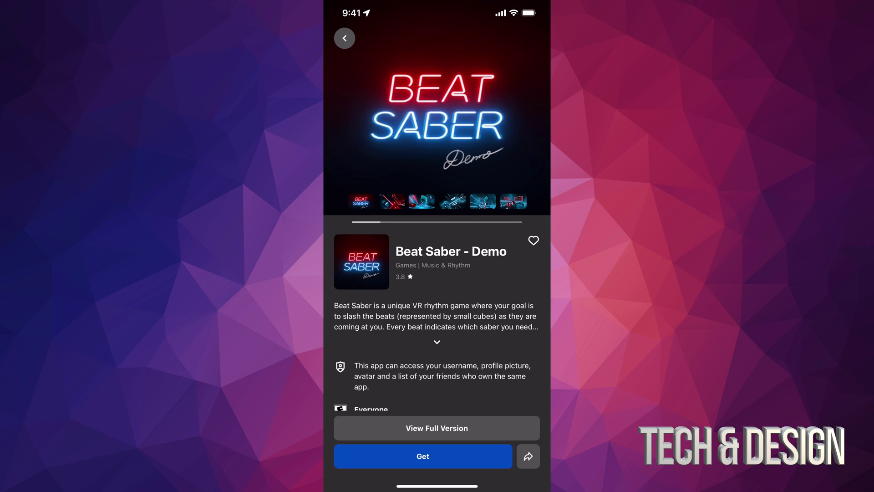
{"action": "left_click", "coordinate": [345, 38]}
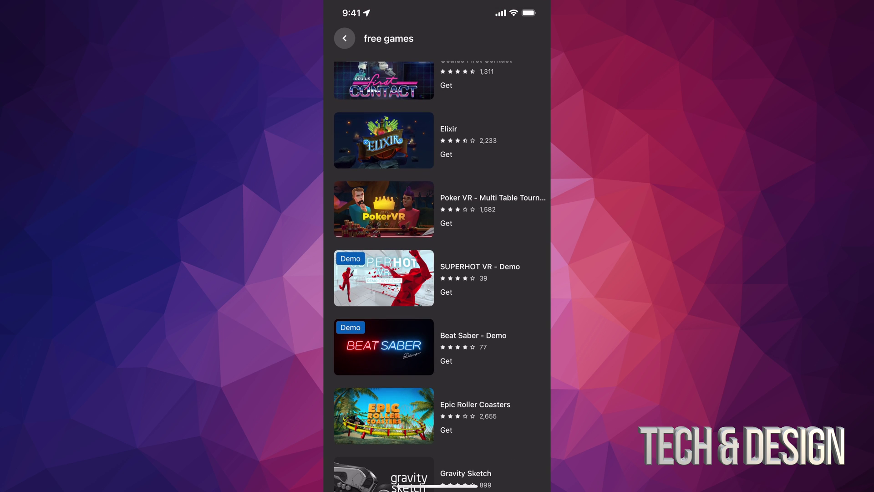
{"action": "scroll", "coordinate": [437, 273], "scroll_direction": "up", "scroll_amount": 10}
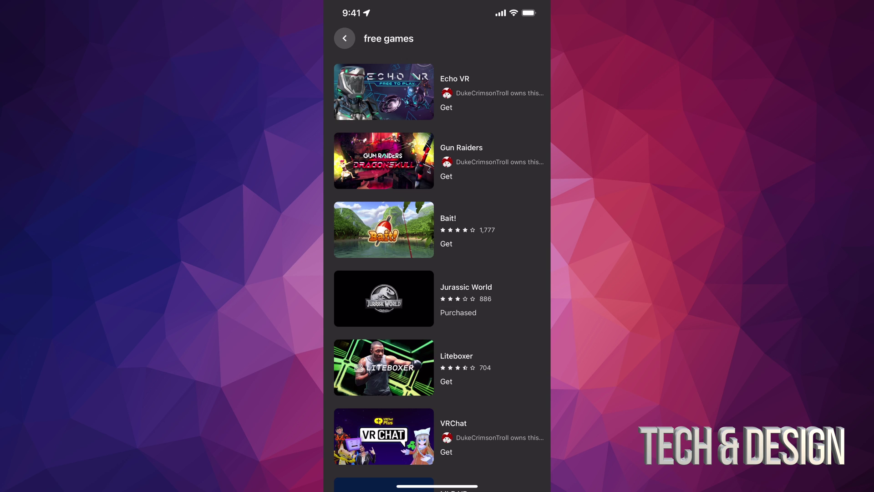
{"action": "left_click", "coordinate": [344, 37]}
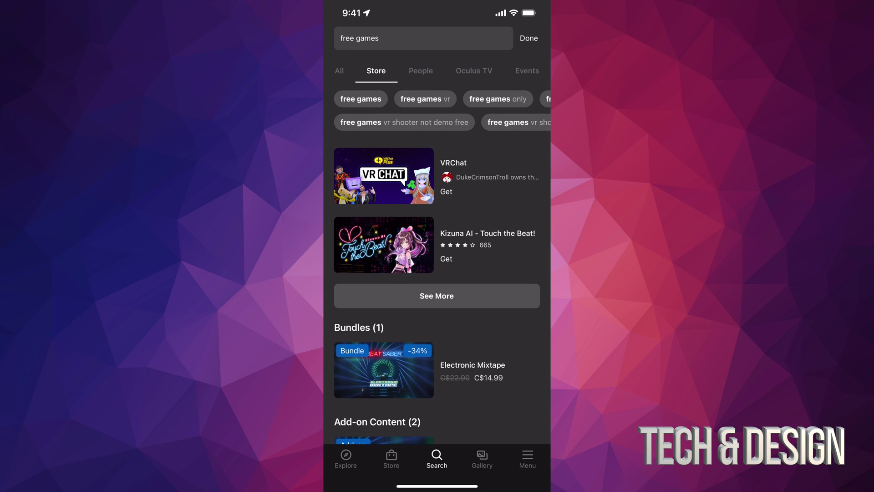
{"action": "left_click", "coordinate": [346, 457]}
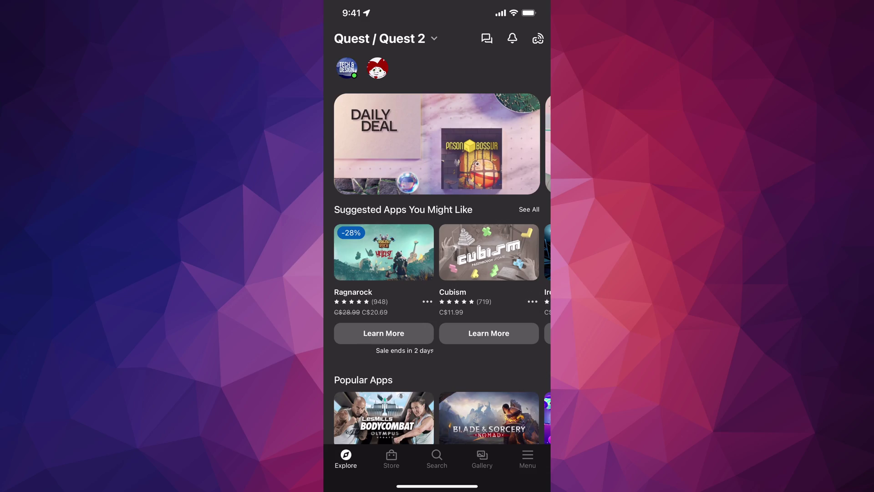
{"action": "scroll", "coordinate": [437, 273], "scroll_direction": "down", "scroll_amount": 3}
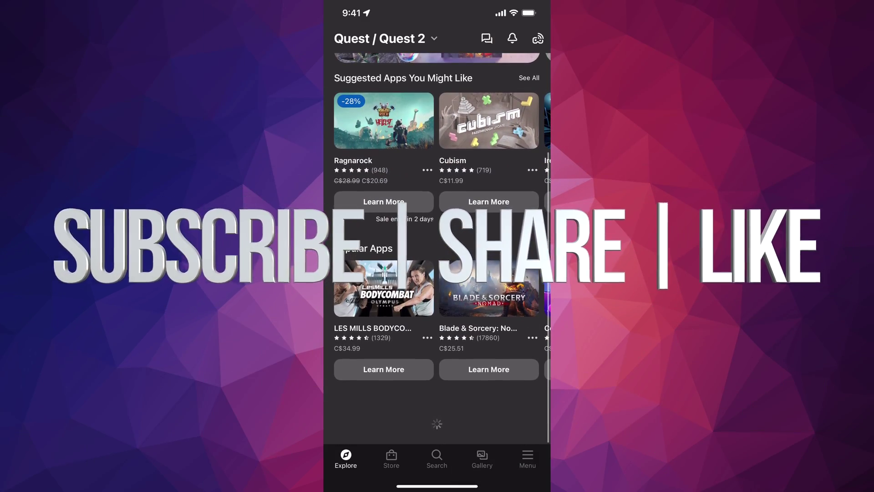